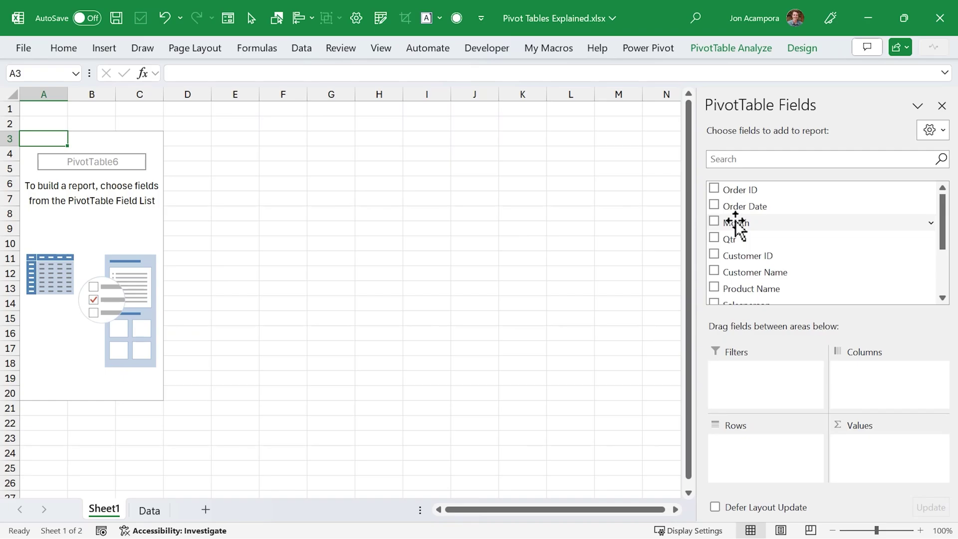
# Step: Lay out months across the pivot's columns and regions down its rows
pyautogui.moveTo(736, 225)
pyautogui.mouseDown()
pyautogui.moveTo(889, 400)
pyautogui.moveTo(856, 368)
pyautogui.mouseUp()
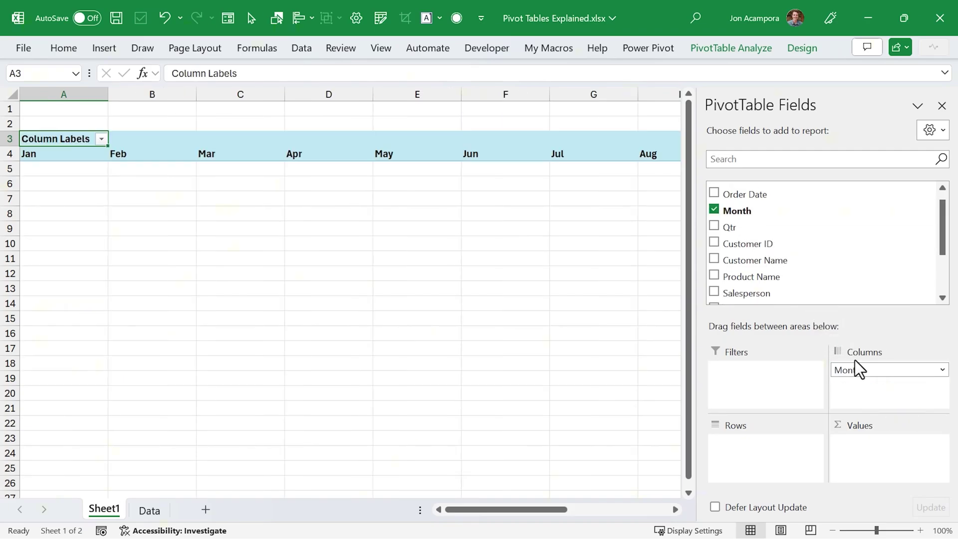
pyautogui.scroll(-2, 806, 289)
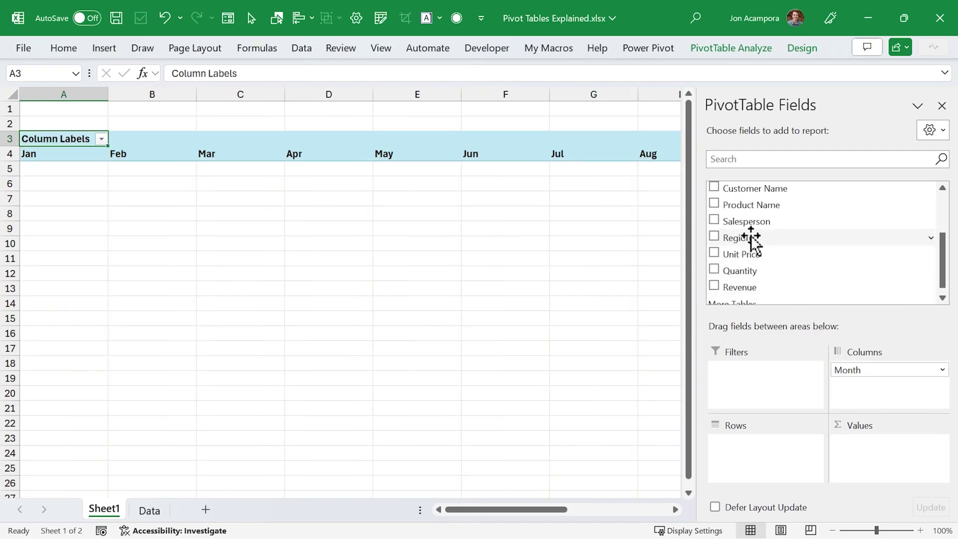
pyautogui.moveTo(752, 239); pyautogui.dragTo(765, 433)
pyautogui.moveTo(796, 471); pyautogui.dragTo(763, 450)
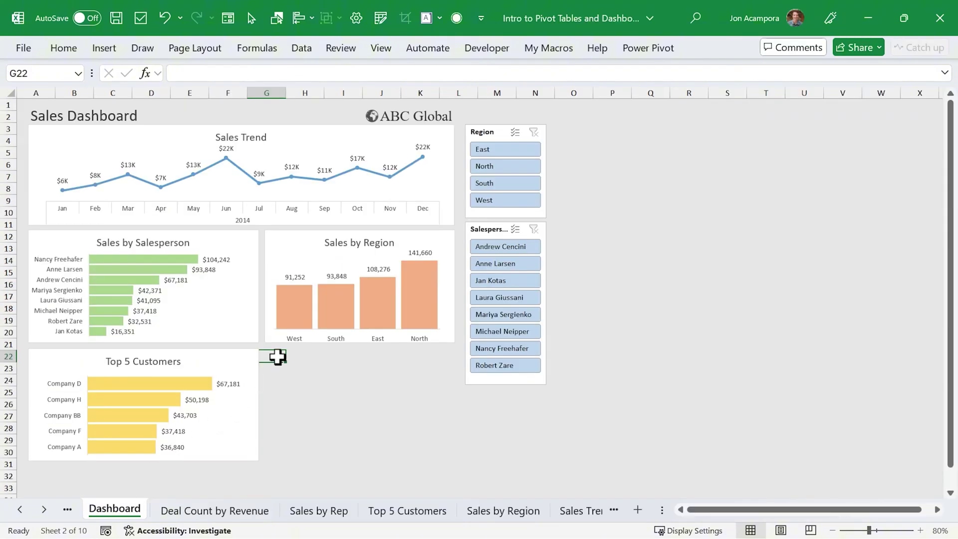
# Step: Paste the Transaction Count chart onto the dashboard and nudge it slightly right
pyautogui.rightClick(278, 356)
pyautogui.click(320, 102)
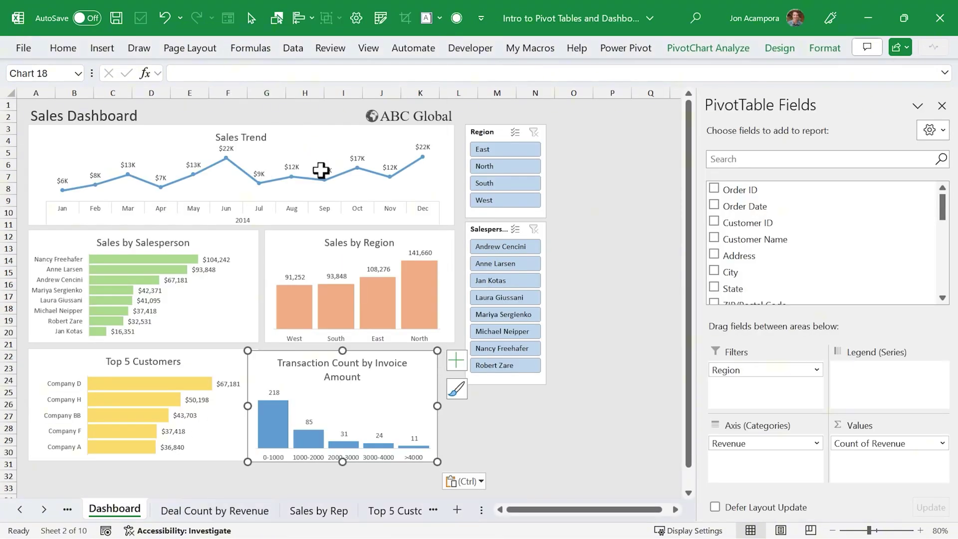
pyautogui.moveTo(301, 346); pyautogui.dragTo(318, 346)
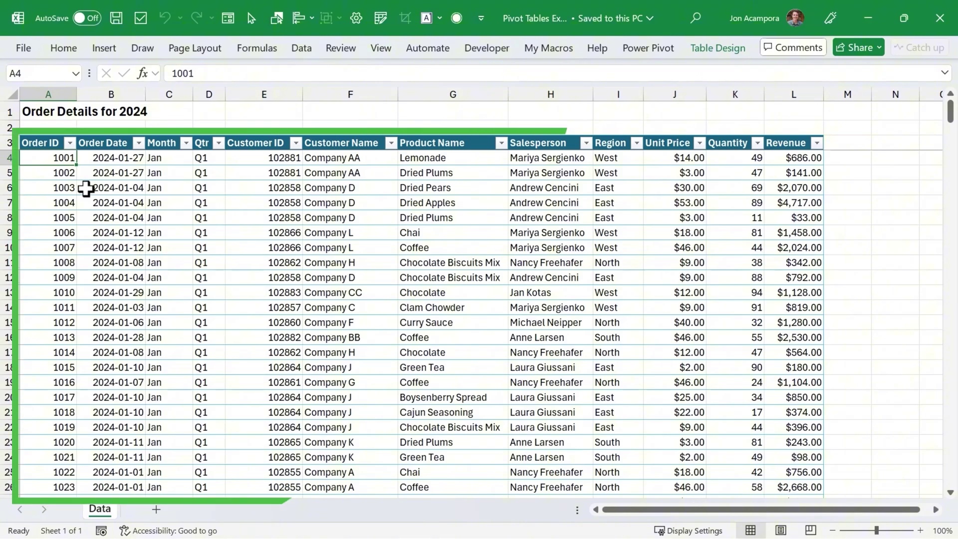
# Step: Create a PivotTable from the order details table (Table1) on a new worksheet
pyautogui.hotkey('shift', 'space')
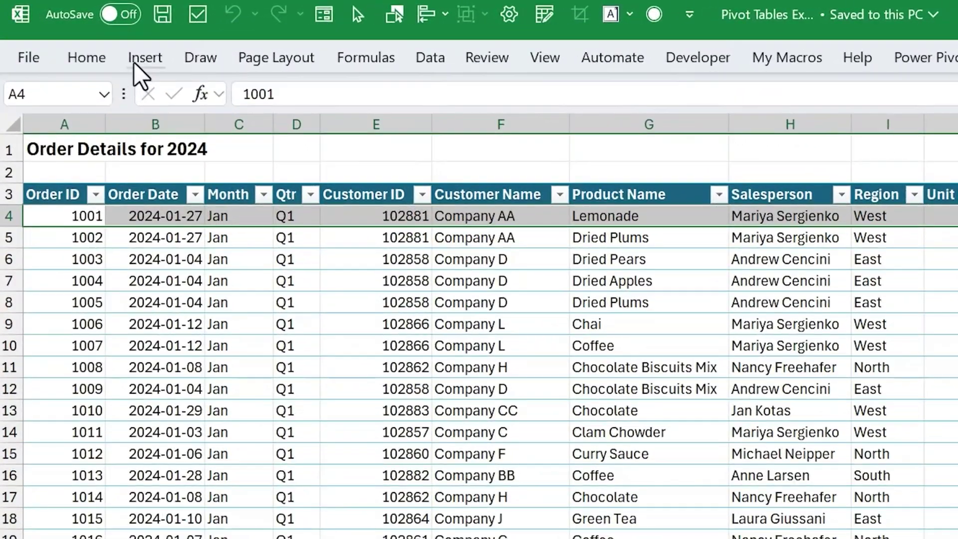
pyautogui.click(100, 52)
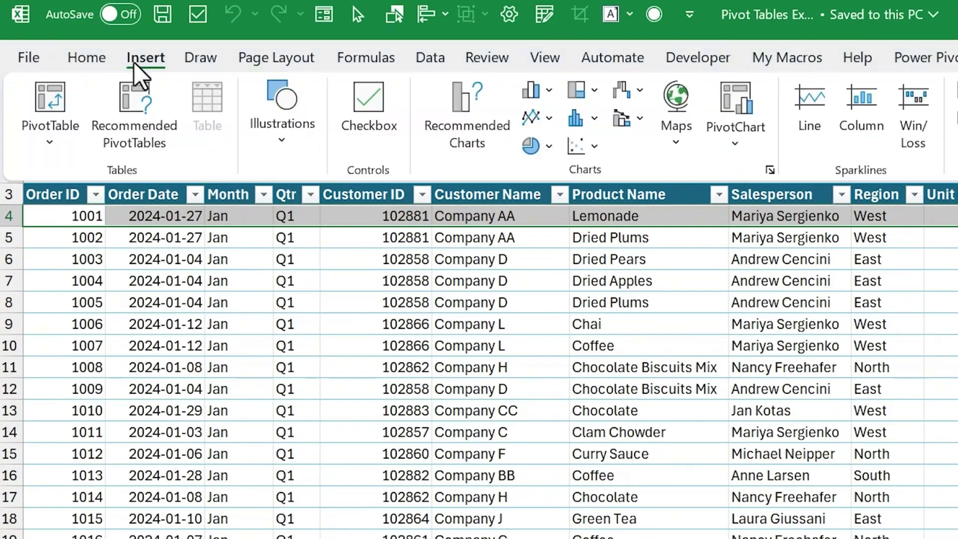
pyautogui.click(53, 101)
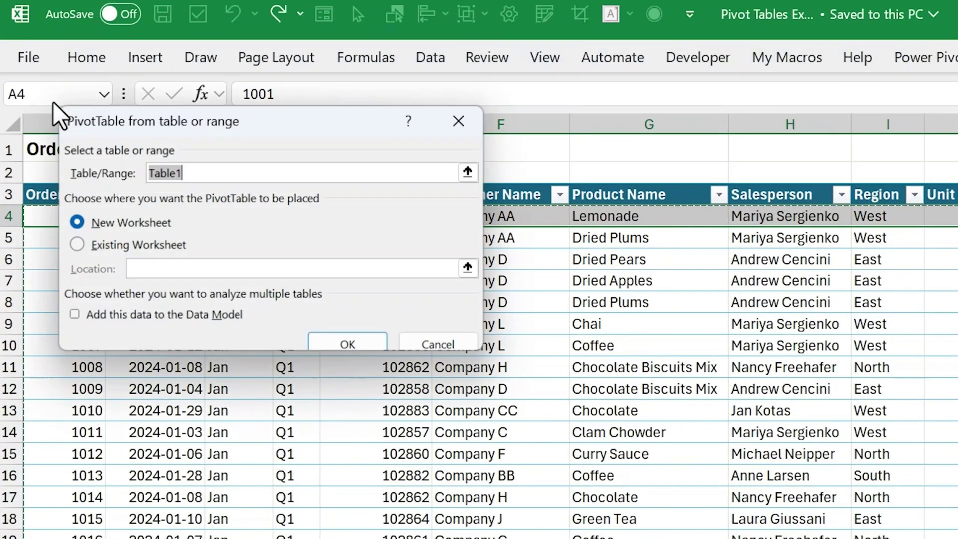
pyautogui.click(332, 341)
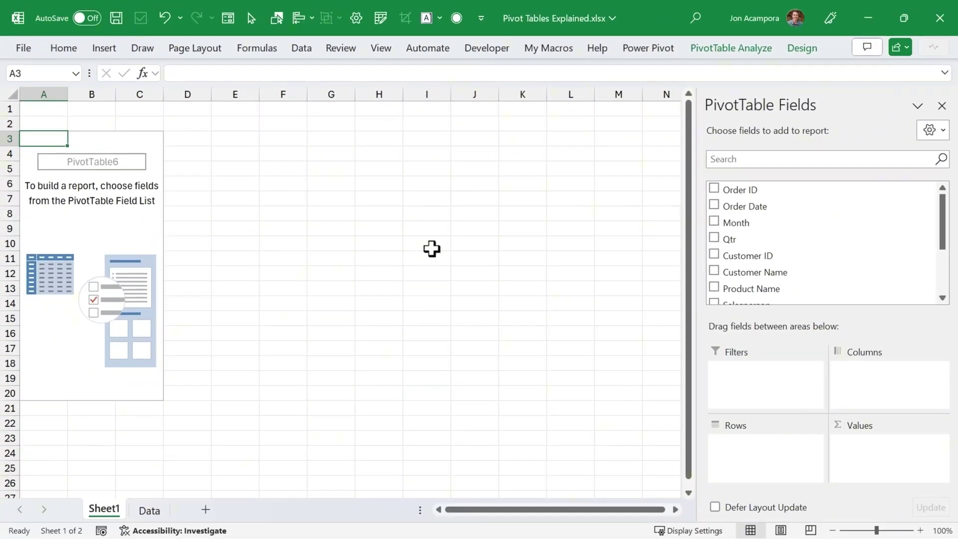
# Step: Build the pivot with Month in Columns, Region in Rows and Sum of Revenue in Values
pyautogui.moveTo(738, 223); pyautogui.dragTo(889, 400)
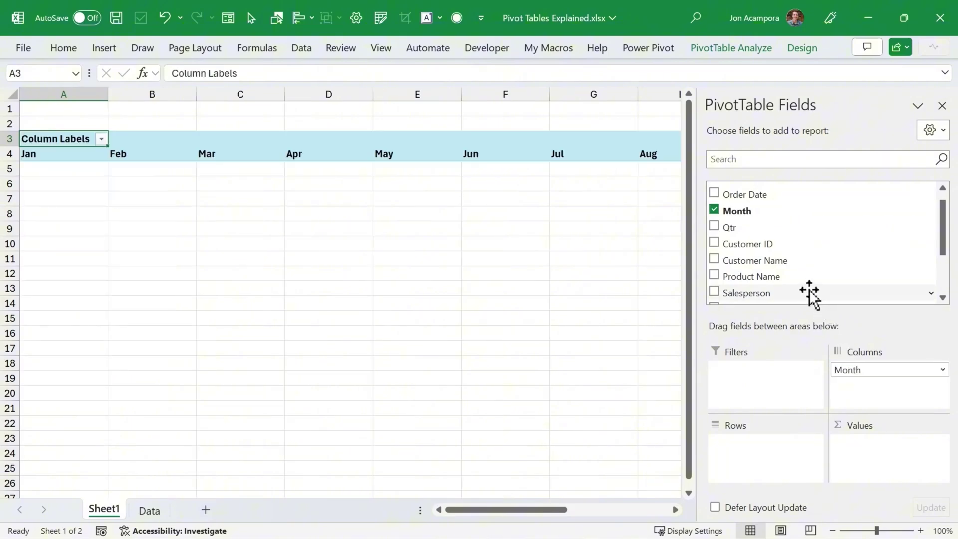
pyautogui.scroll(-2, 808, 292)
pyautogui.moveTo(751, 240); pyautogui.dragTo(764, 444)
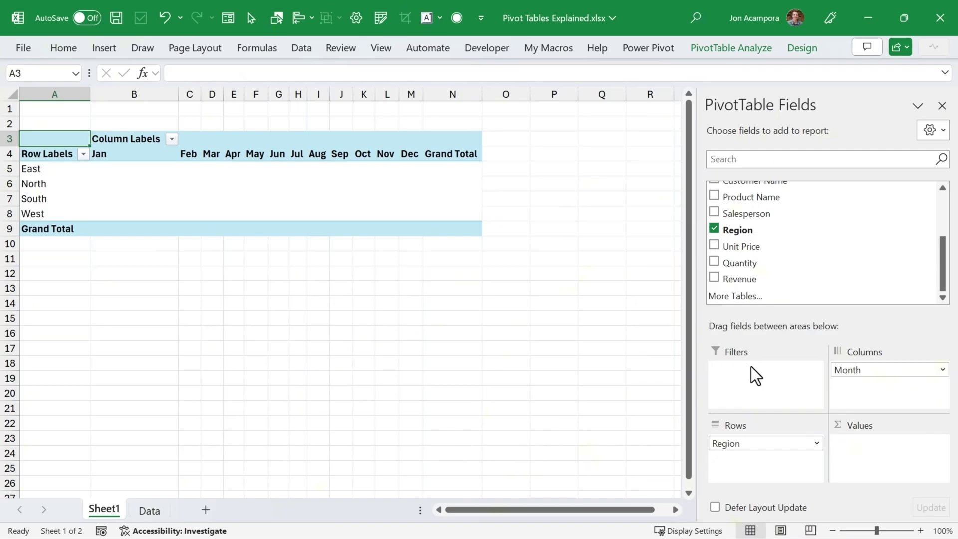
pyautogui.moveTo(739, 279); pyautogui.dragTo(864, 446)
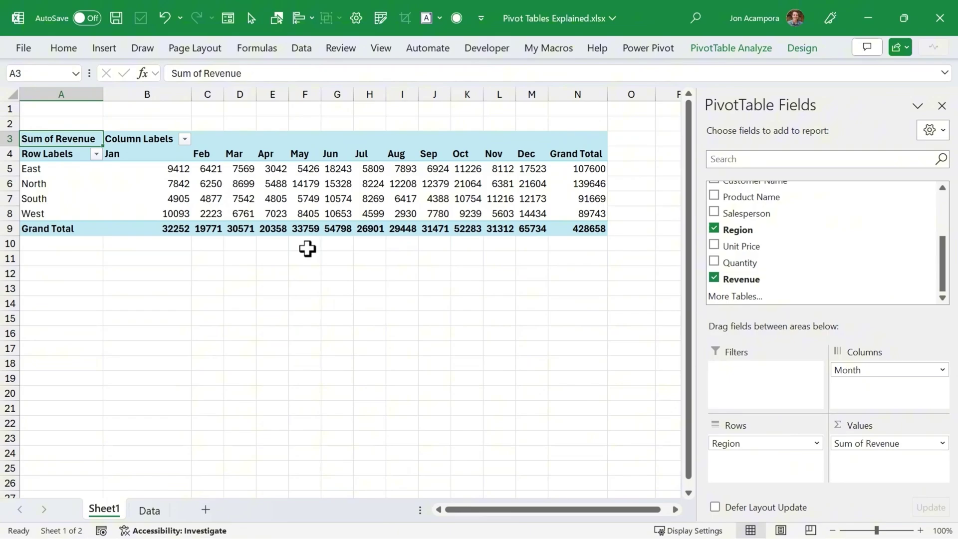
# Step: Replace Region with Salesperson in Rows and Month with Qtr in Columns
pyautogui.moveTo(715, 443); pyautogui.dragTo(674, 459)
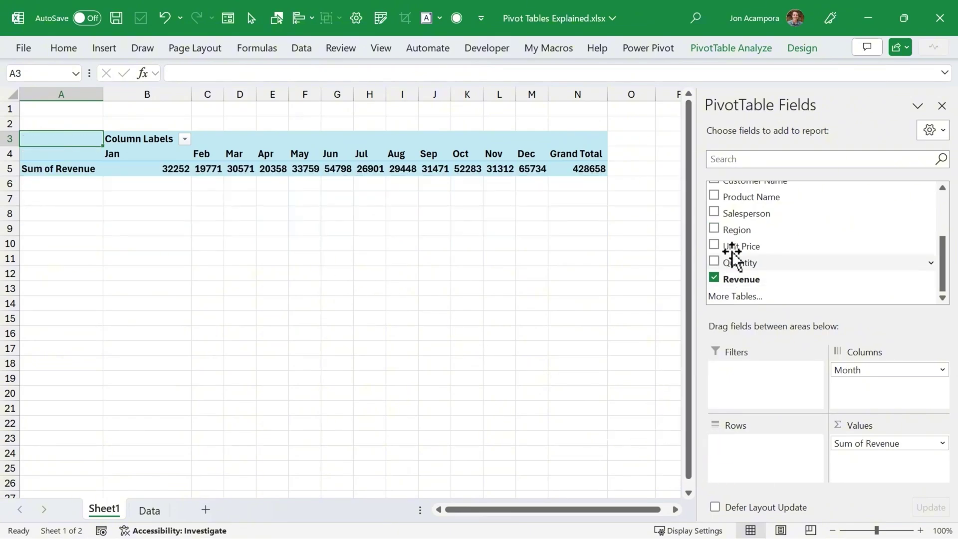
pyautogui.moveTo(746, 213)
pyautogui.mouseDown()
pyautogui.moveTo(743, 324)
pyautogui.moveTo(777, 477)
pyautogui.moveTo(769, 449)
pyautogui.mouseUp()
pyautogui.moveTo(849, 369)
pyautogui.mouseDown()
pyautogui.moveTo(674, 379)
pyautogui.moveTo(684, 379)
pyautogui.mouseUp()
pyautogui.scroll(3, 747, 292)
pyautogui.moveTo(730, 235)
pyautogui.mouseDown()
pyautogui.moveTo(825, 330)
pyautogui.moveTo(848, 380)
pyautogui.mouseUp()
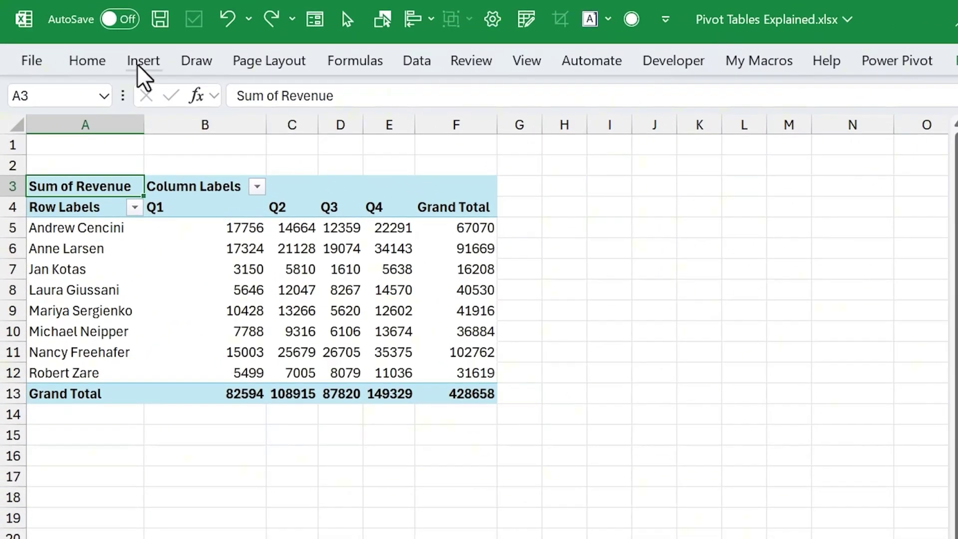
# Step: Insert a clustered column PivotChart, dropping Salesperson and putting Qtr on the category axis
pyautogui.click(124, 54)
pyautogui.click(514, 107)
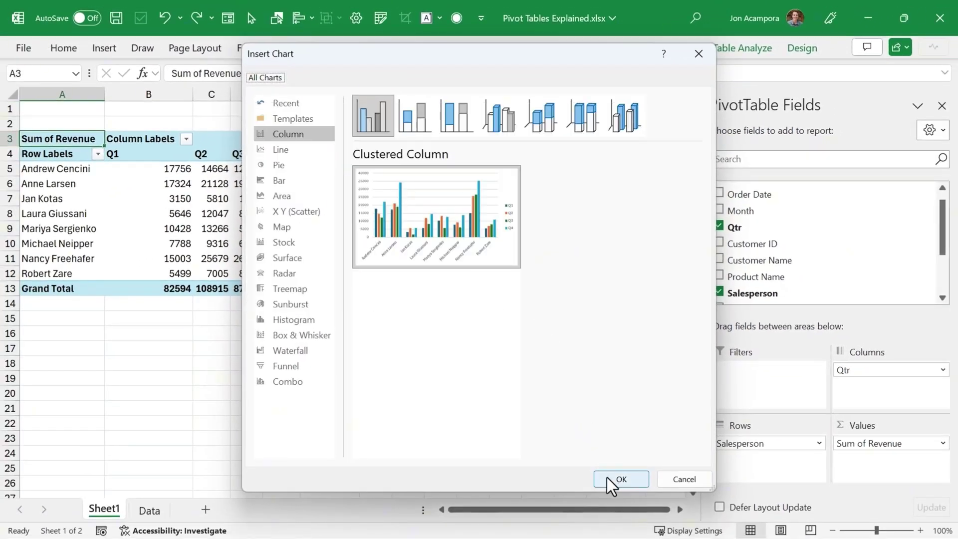
pyautogui.click(619, 480)
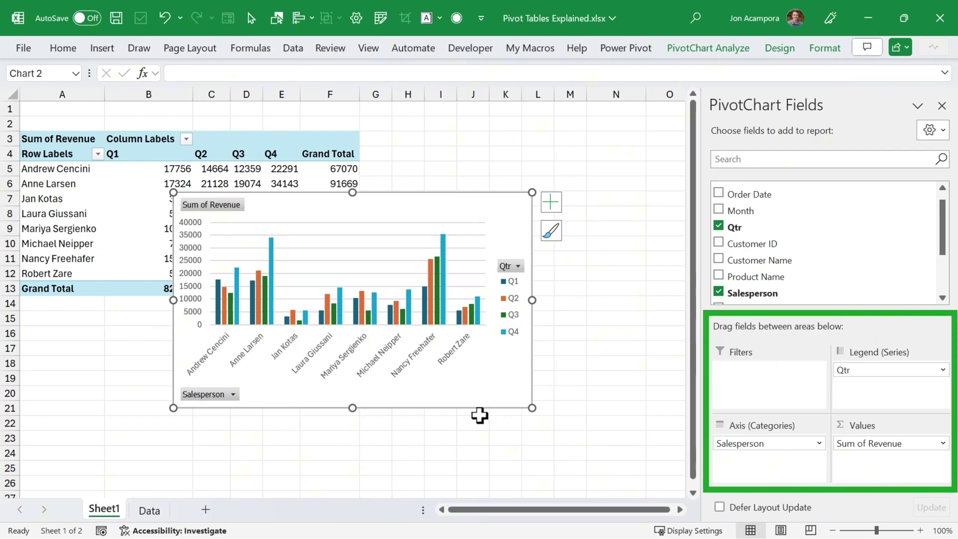
pyautogui.moveTo(740, 443); pyautogui.dragTo(649, 444)
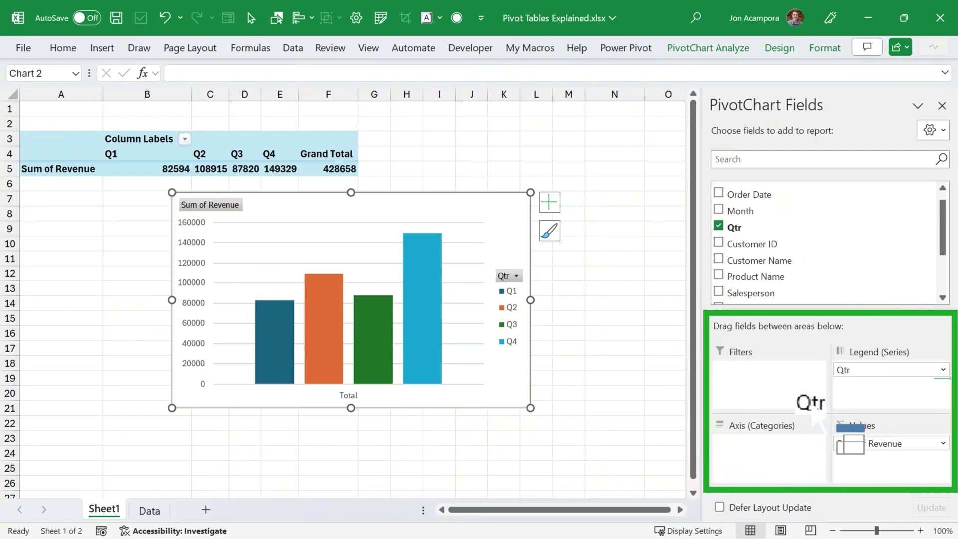
pyautogui.moveTo(813, 406); pyautogui.dragTo(729, 445)
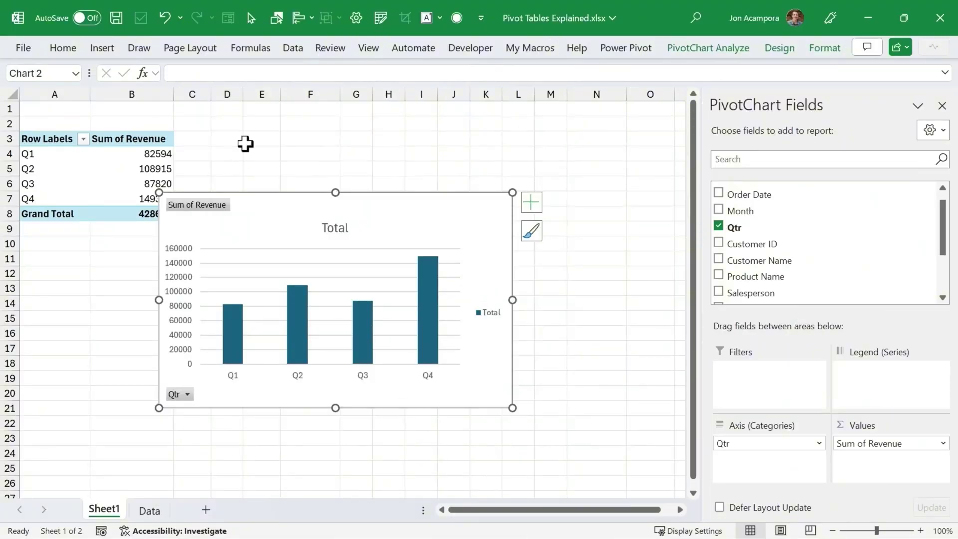
# Step: Add a Region slicer for the pivot and place it beside the chart
pyautogui.click(102, 48)
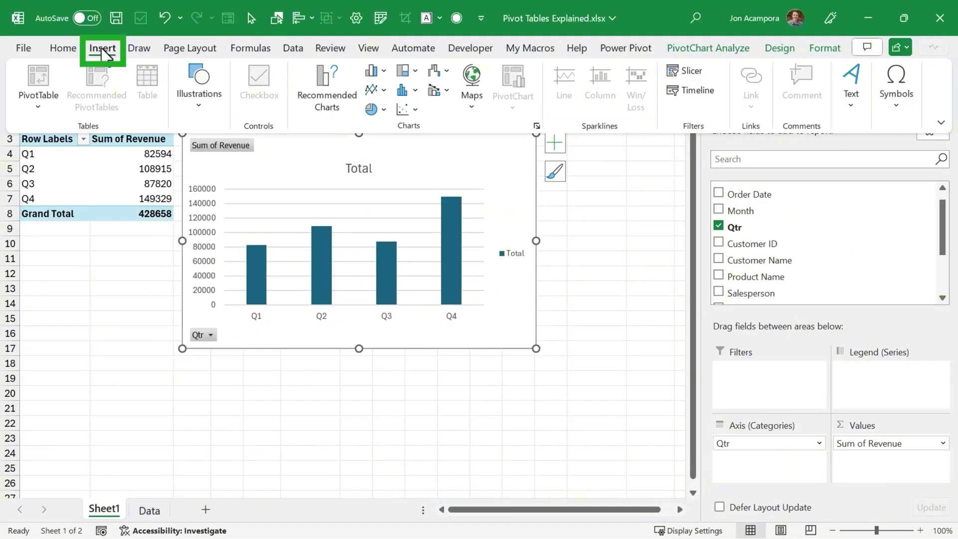
pyautogui.click(688, 70)
pyautogui.click(118, 172)
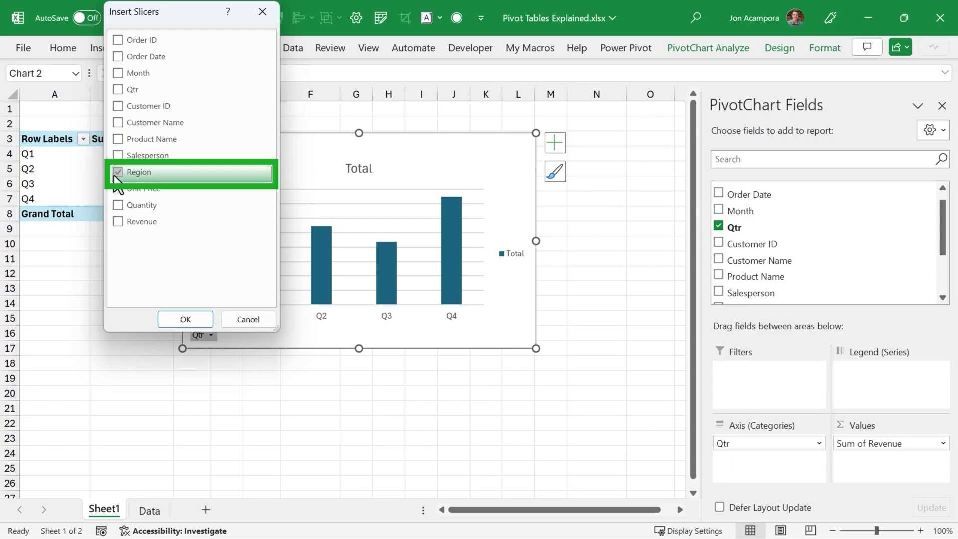
pyautogui.click(186, 316)
pyautogui.moveTo(312, 211); pyautogui.dragTo(577, 141)
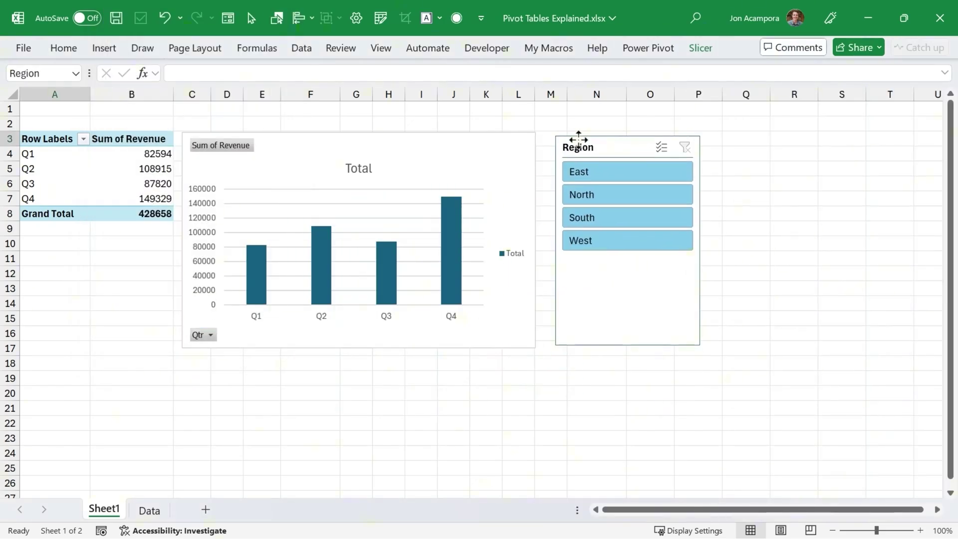
# Step: Filter the pivot by slicer to East, then North, then South
pyautogui.click(595, 174)
pyautogui.click(597, 193)
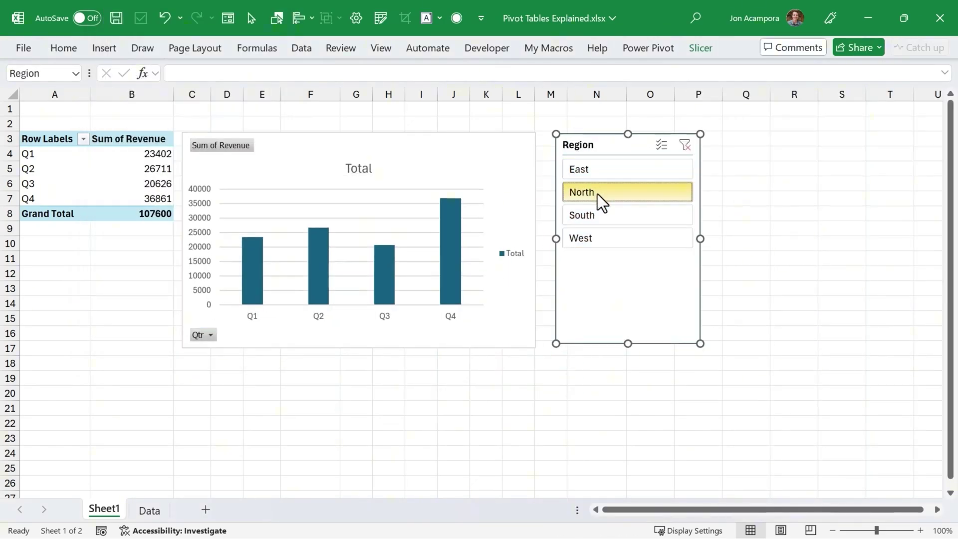
pyautogui.click(603, 214)
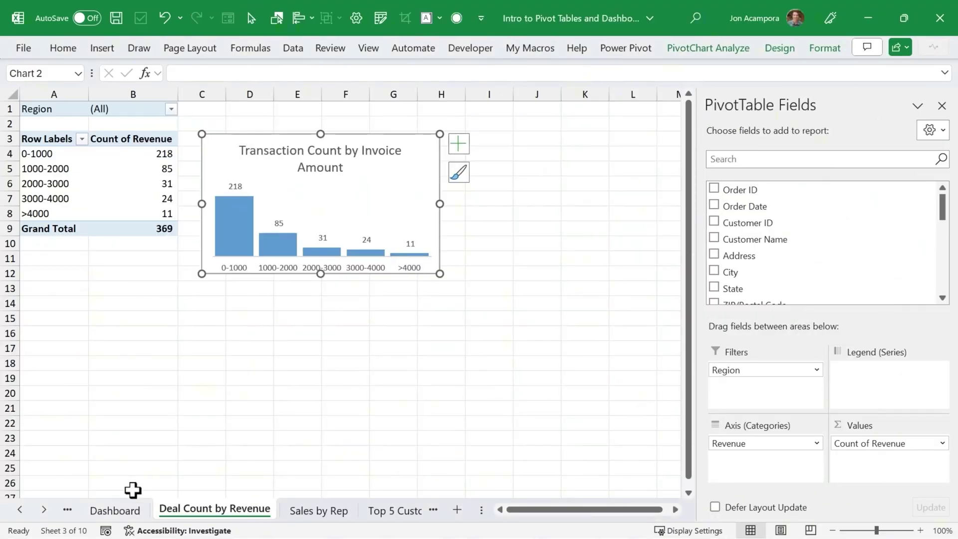
# Step: Paste the pivot chart at G22 on the Dashboard sheet, under Sales by Region
pyautogui.click(115, 509)
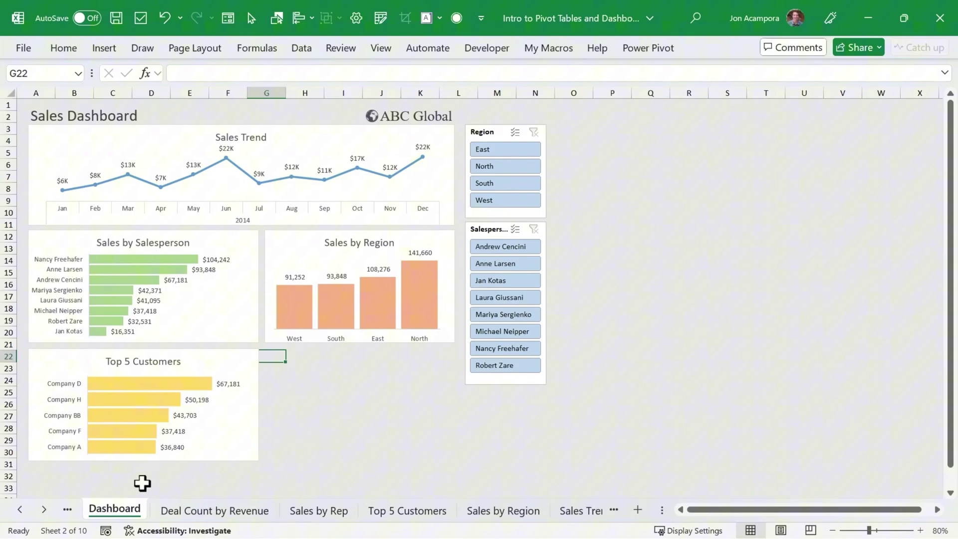
pyautogui.rightClick(278, 356)
pyautogui.click(314, 102)
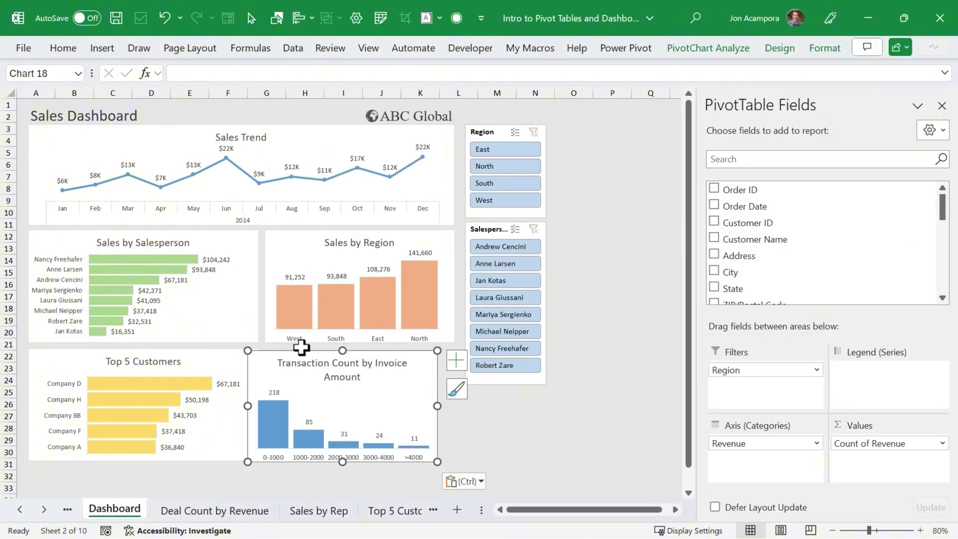
pyautogui.moveTo(301, 346); pyautogui.dragTo(319, 348)
# Step: Filter the dashboard to salesperson Anne Larsen, then Laura Giussani
pyautogui.click(549, 403)
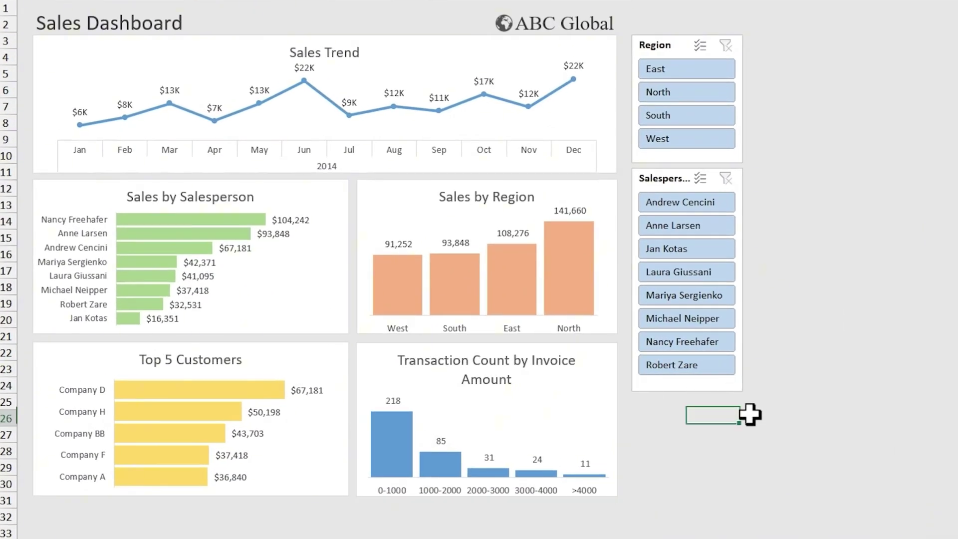
pyautogui.click(711, 223)
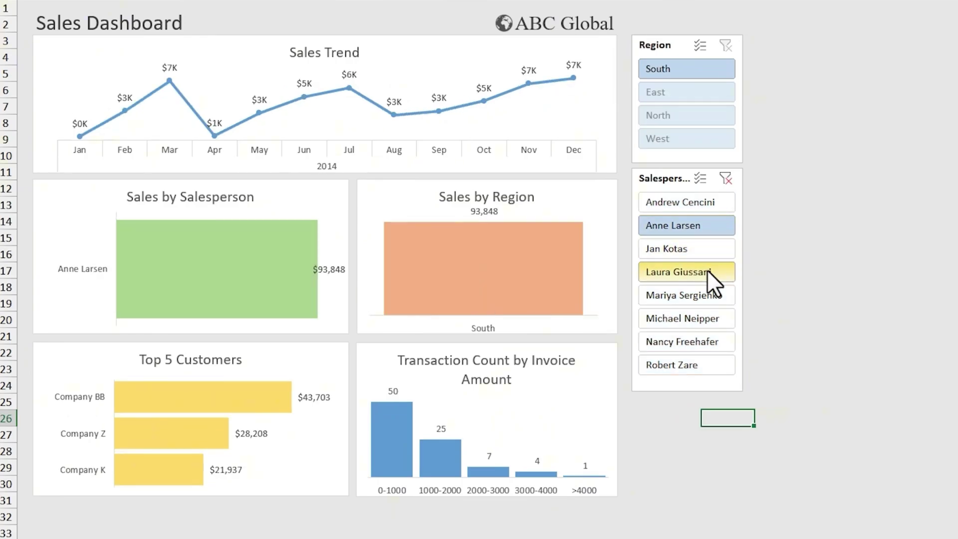
pyautogui.click(708, 270)
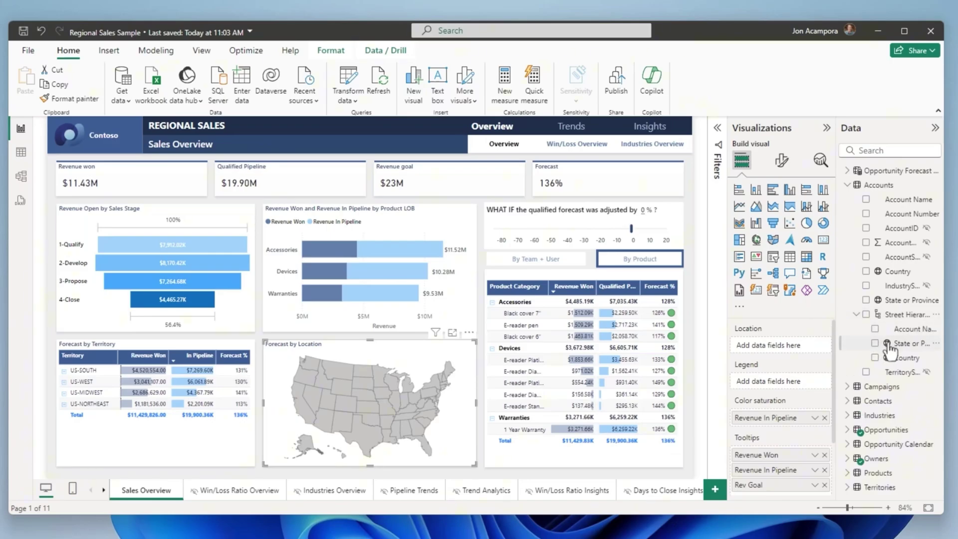
# Step: Shade the map by State or Province, then cross-filter to California and the 3-Propose stage
pyautogui.moveTo(786, 347); pyautogui.dragTo(785, 347)
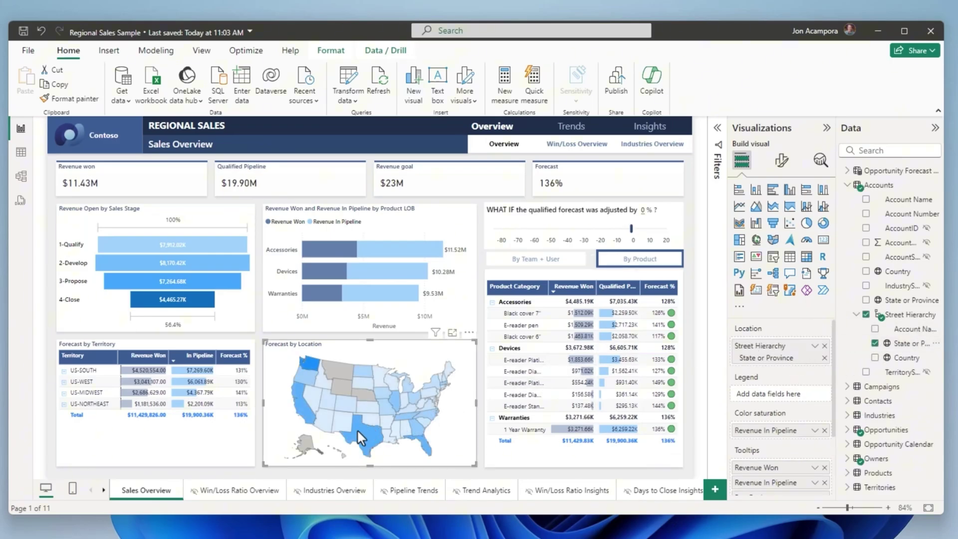
pyautogui.click(302, 412)
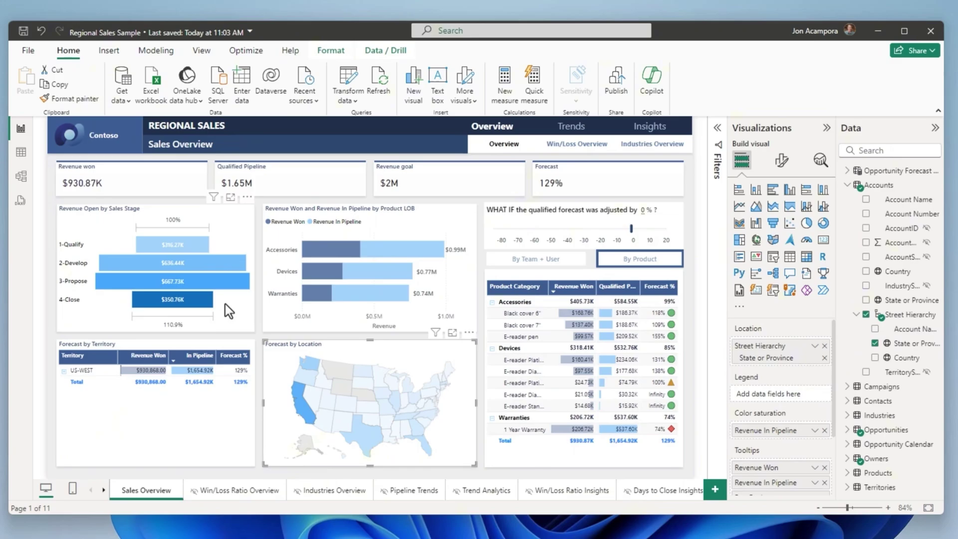
pyautogui.click(208, 286)
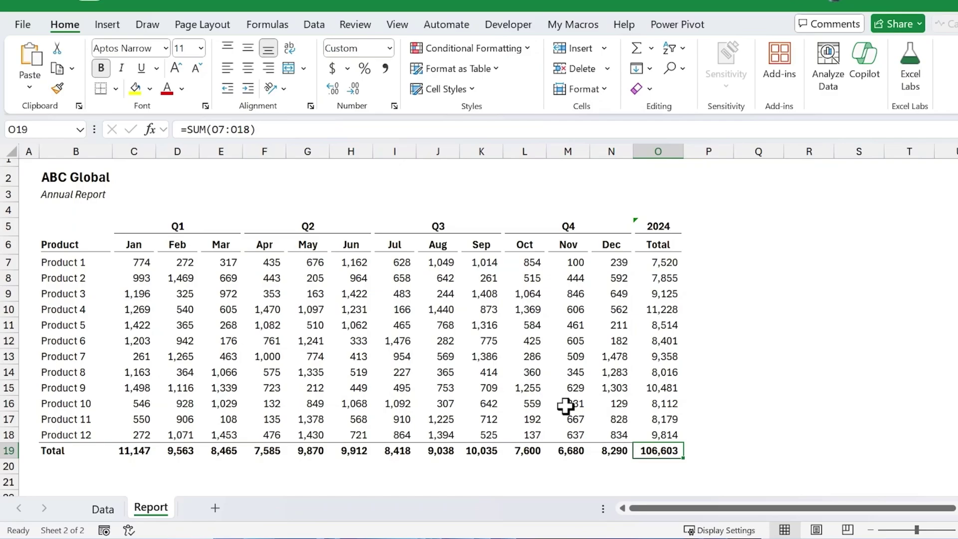
# Step: Select Product 1's January value in cell C7 on the Report sheet
pyautogui.click(144, 172)
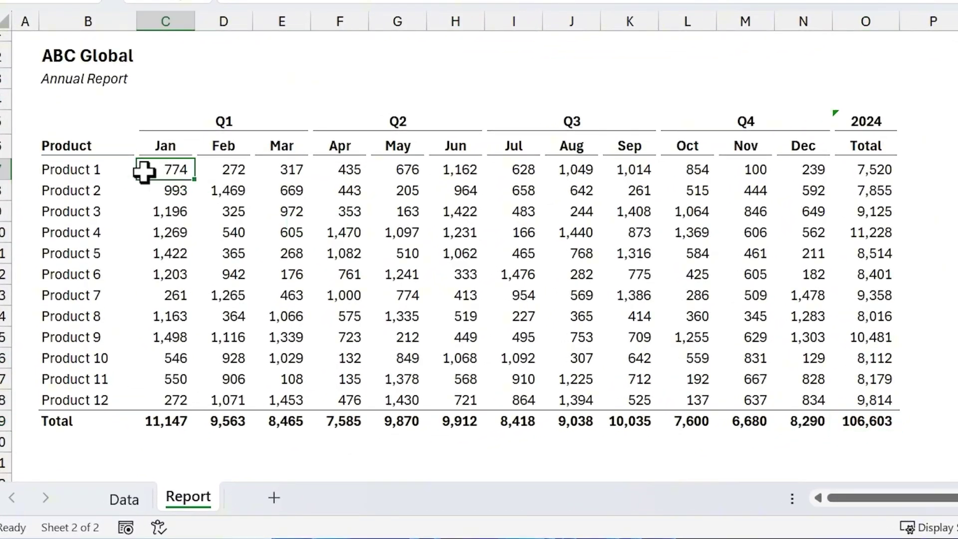